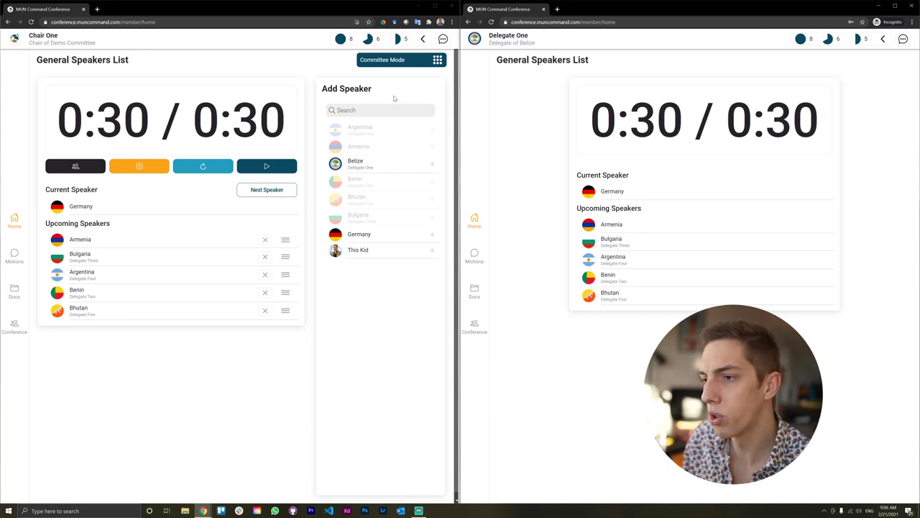
Cycle the committee through Moderated and Unmoderated Caucus, return to GSL, and open the settings overview
click(410, 60)
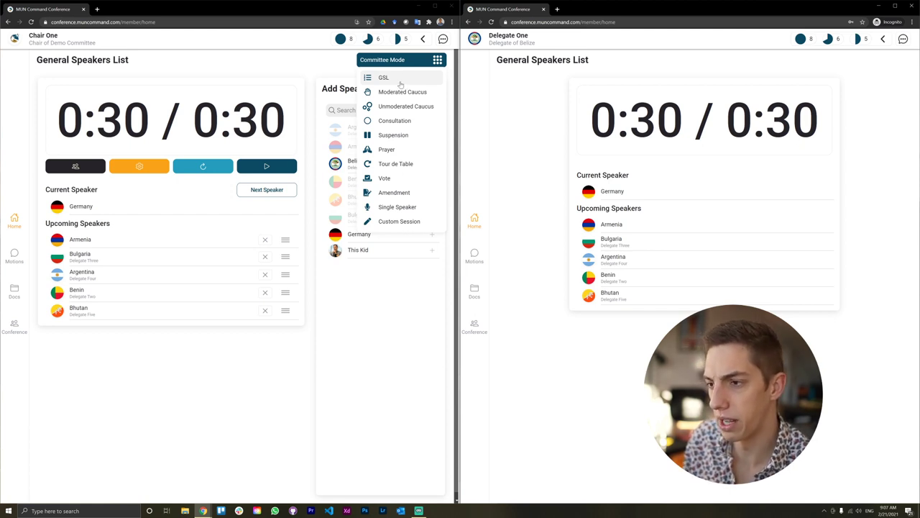
click(414, 94)
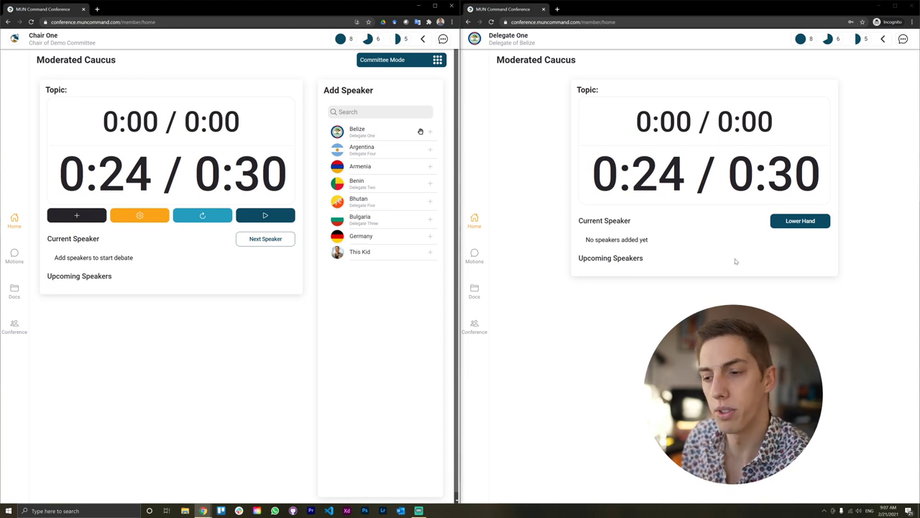
click(382, 60)
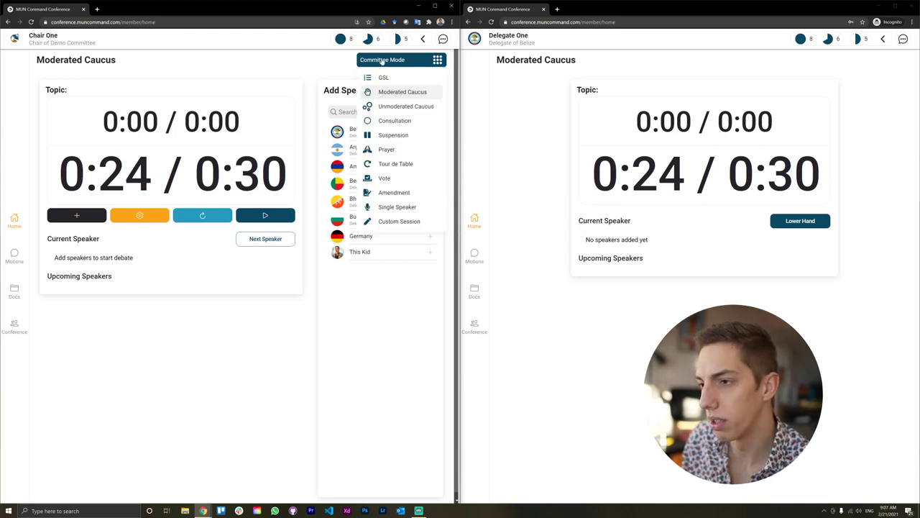
click(400, 106)
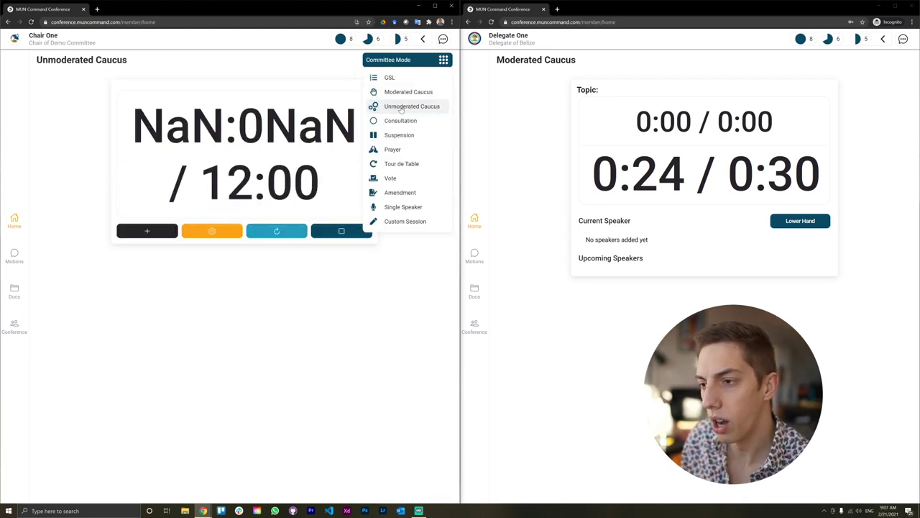
click(404, 92)
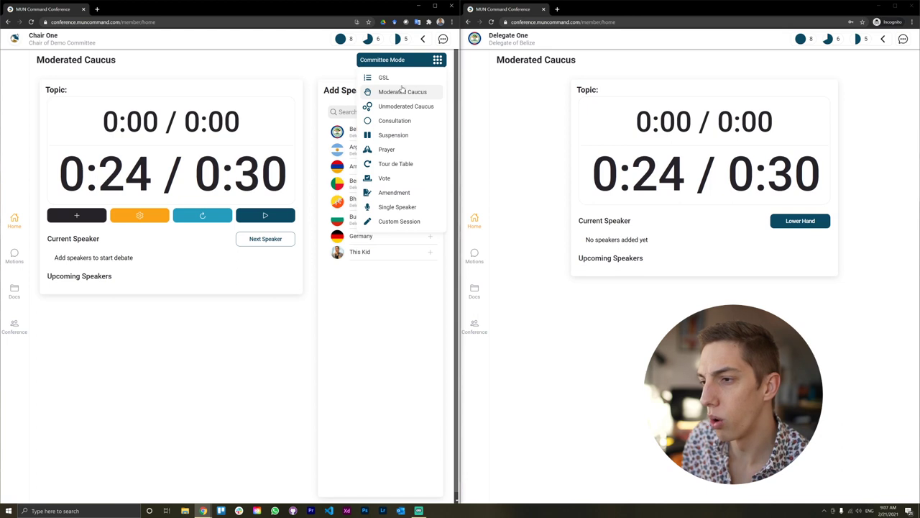
click(396, 77)
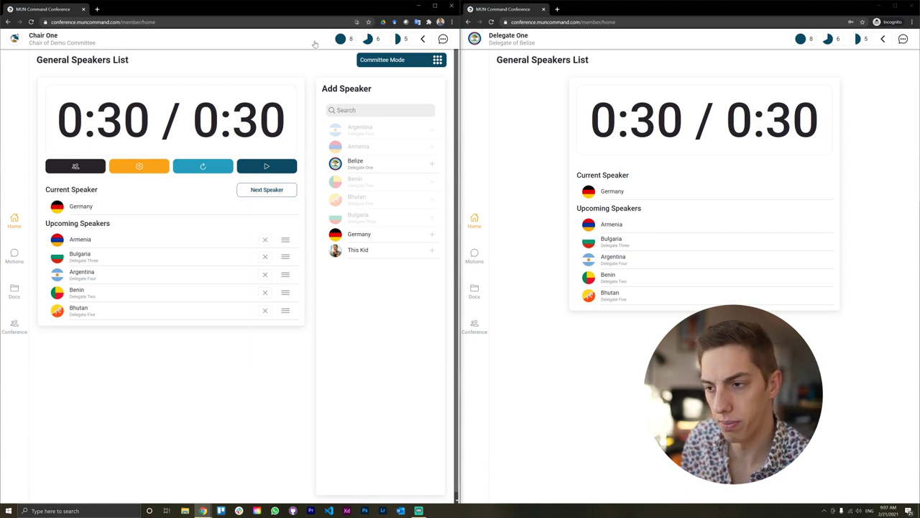
click(430, 181)
Enable Delegate Self-Add to GSL and add Belize as sixth upcoming speaker
click(430, 197)
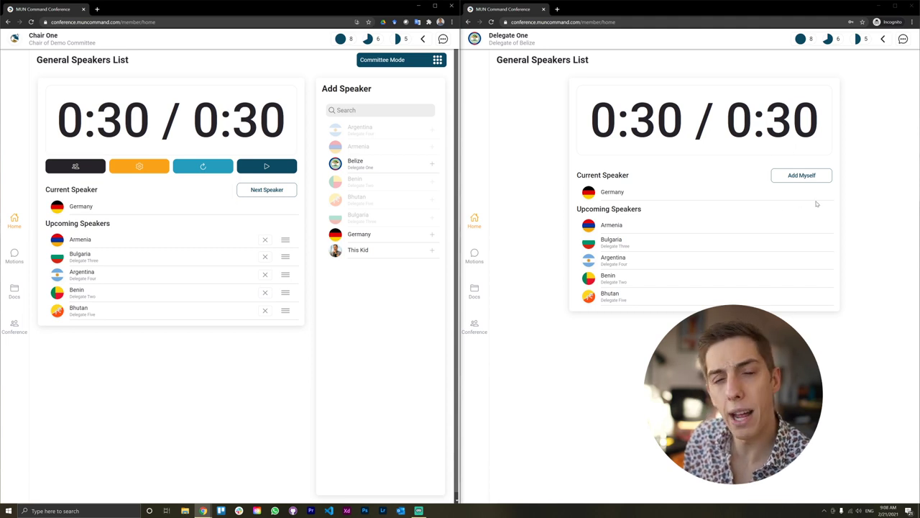
click(801, 175)
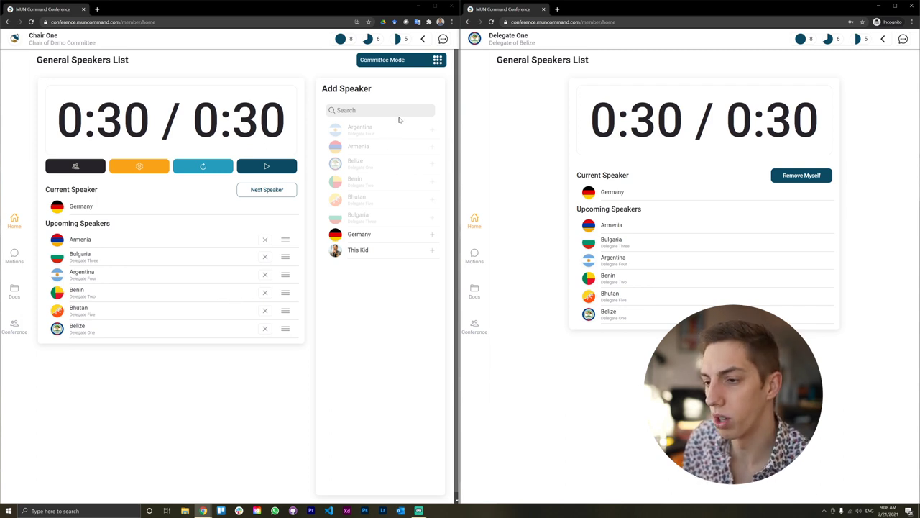
click(396, 66)
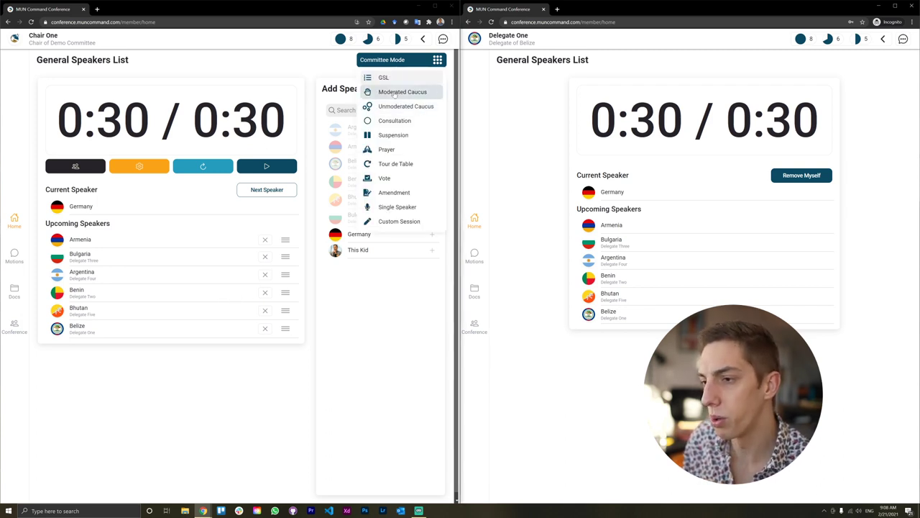
Switch to Moderated Caucus and, after Belize re-raises its hand, make Belize the current speaker
click(397, 92)
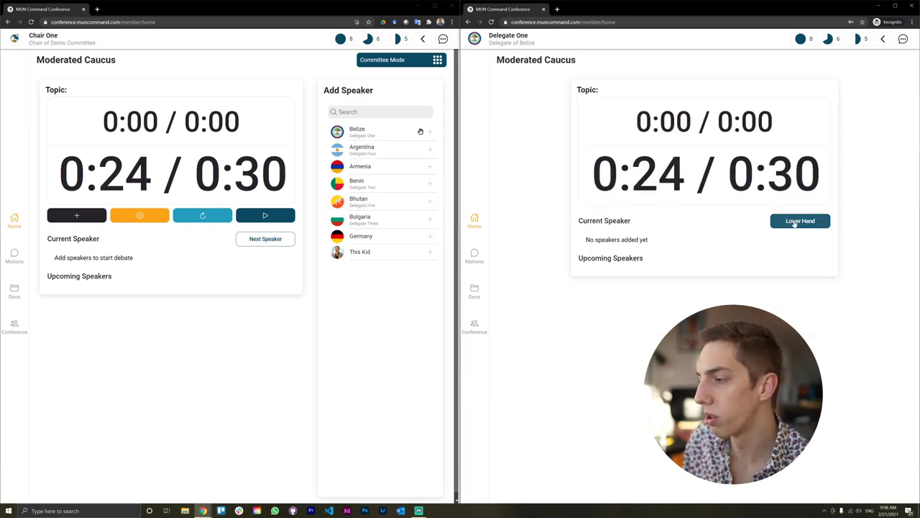
click(794, 224)
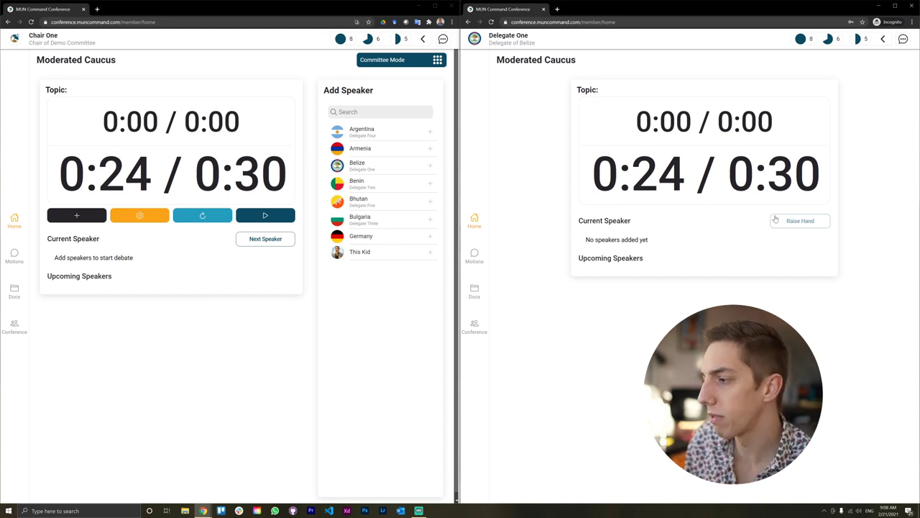
click(809, 221)
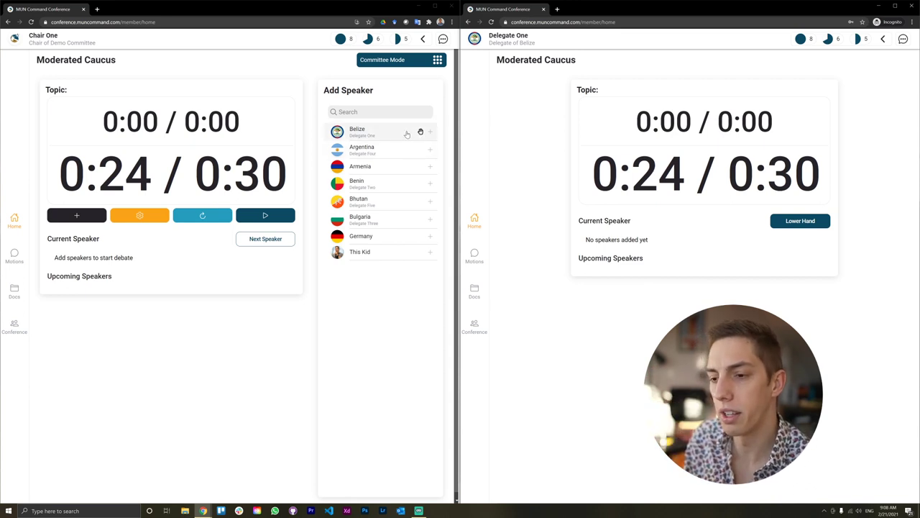
click(397, 130)
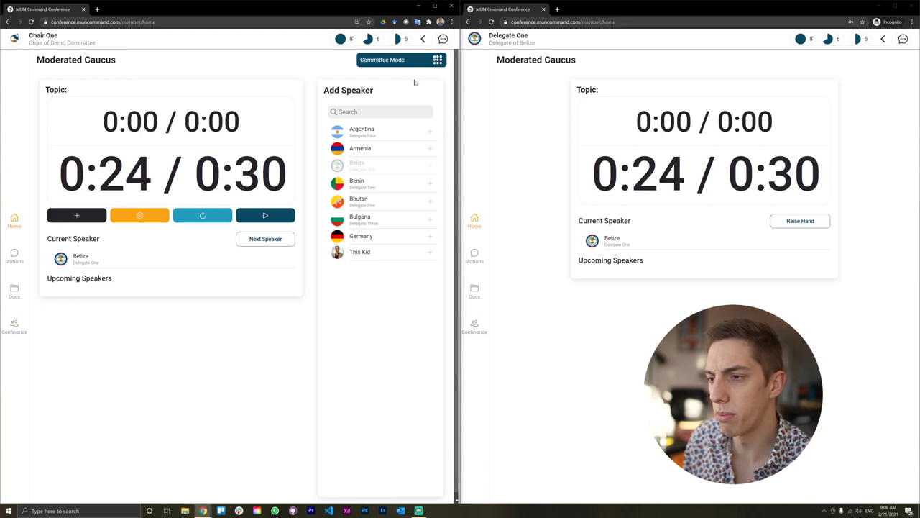
click(393, 63)
Switch to Vote mode and introduce draft Resolution 1.1 titled 'Resolution'
click(395, 184)
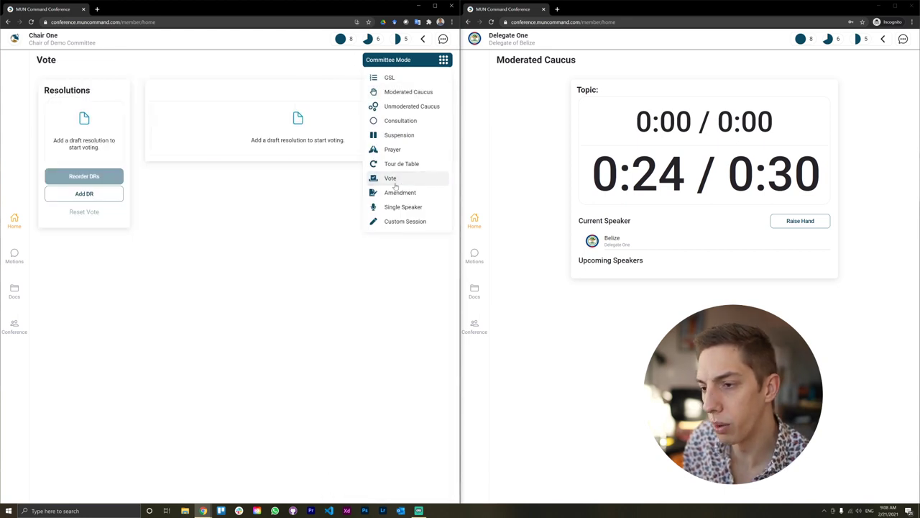
click(85, 194)
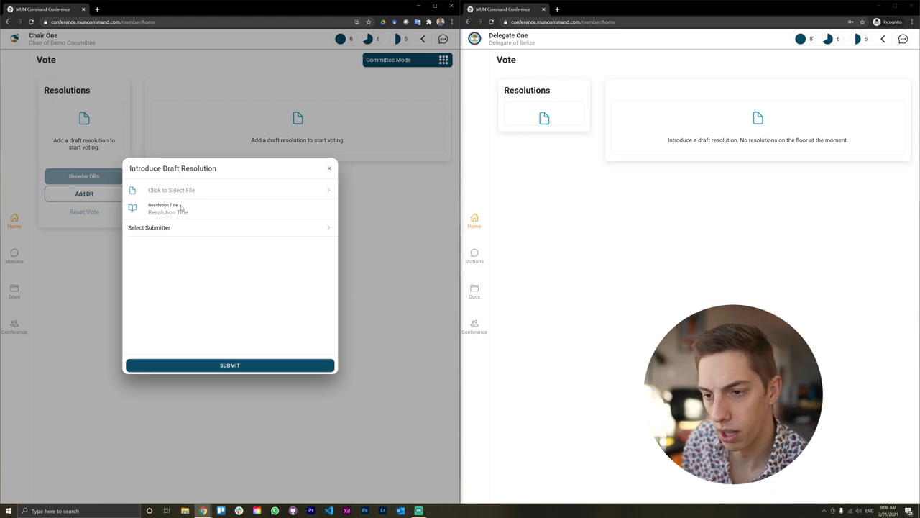
text(REsolutio)
key(BackSpace)
key(BackSpace)
key(BackSpace)
key(BackSpace)
key(BackSpace)
key(BackSpace)
text(esolutio)
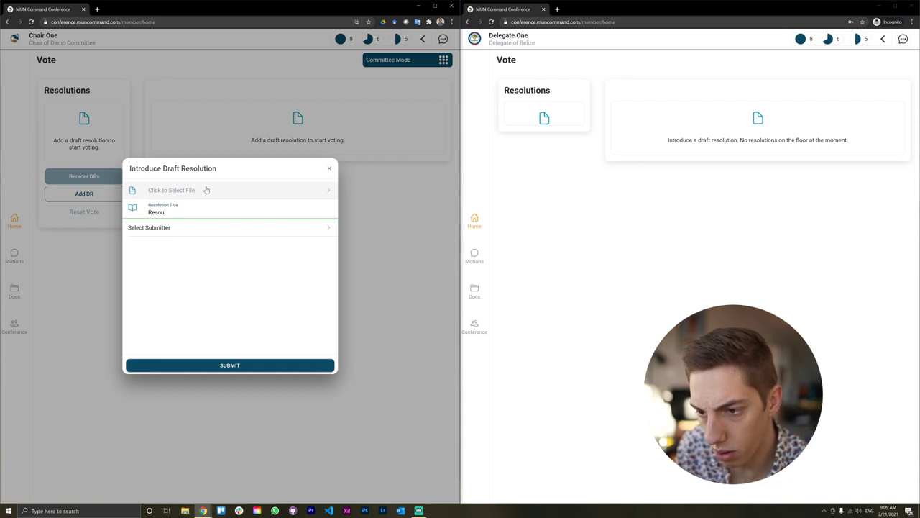
text(ion)
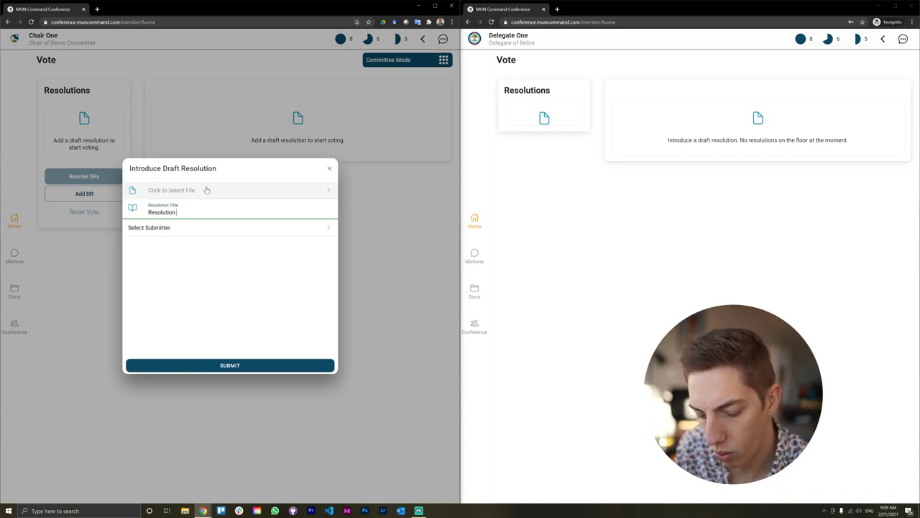
click(232, 362)
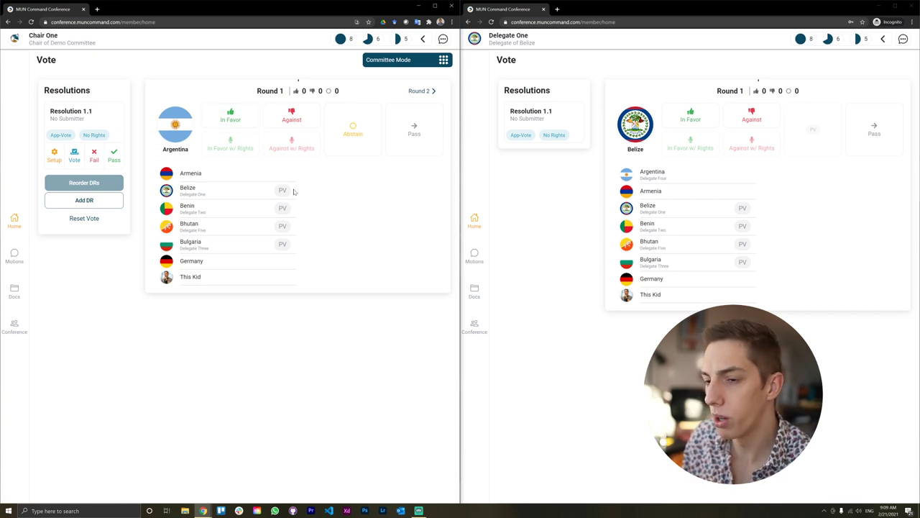
Review the Configure Vote dialog without changes, then cast Belize's In Favor vote on Resolution 1.1
click(54, 155)
scroll(291, 241, down, 1)
scroll(291, 241, up, 1)
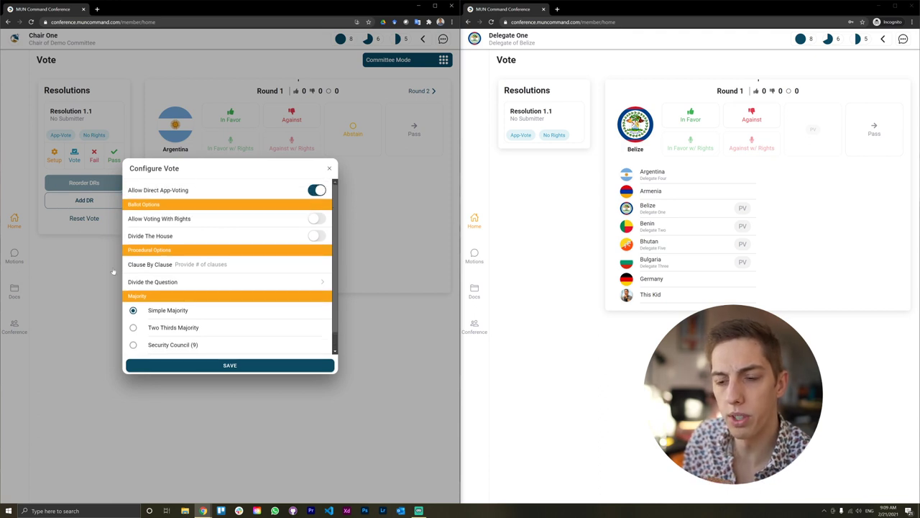
click(81, 266)
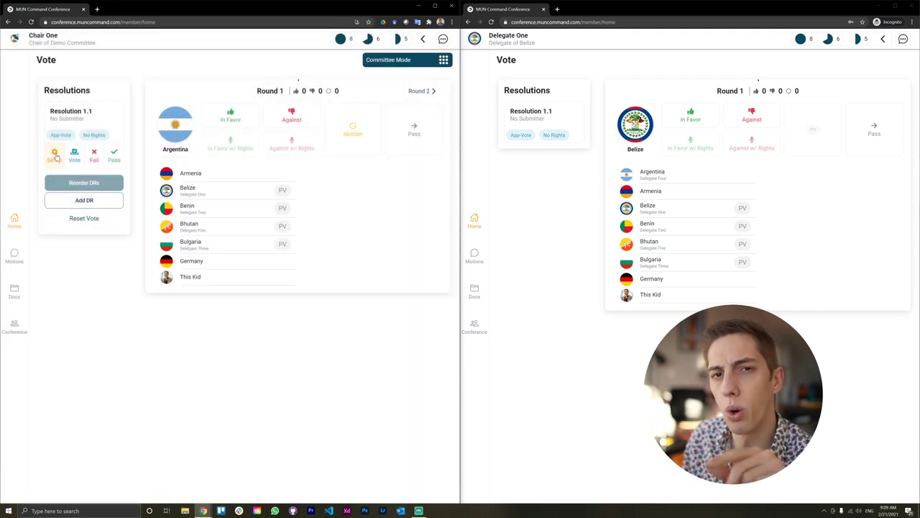
click(54, 161)
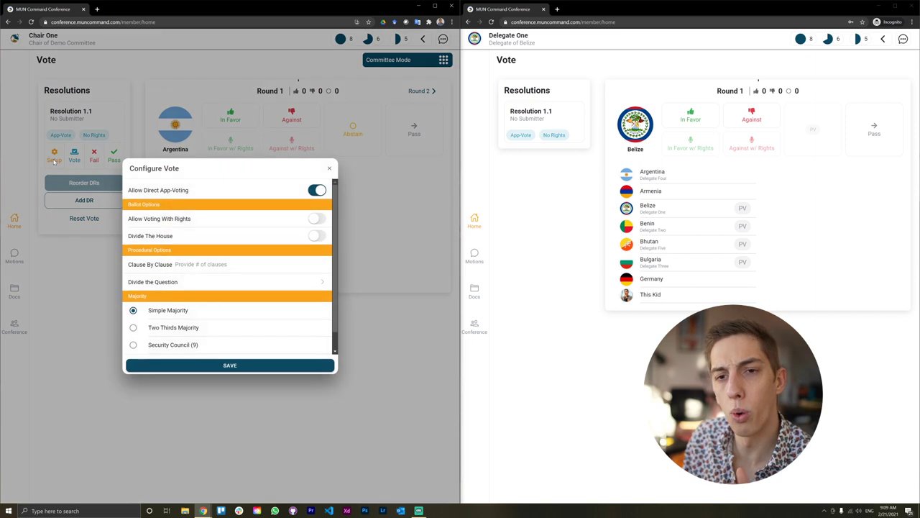
scroll(252, 232, down, 2)
scroll(243, 205, up, 2)
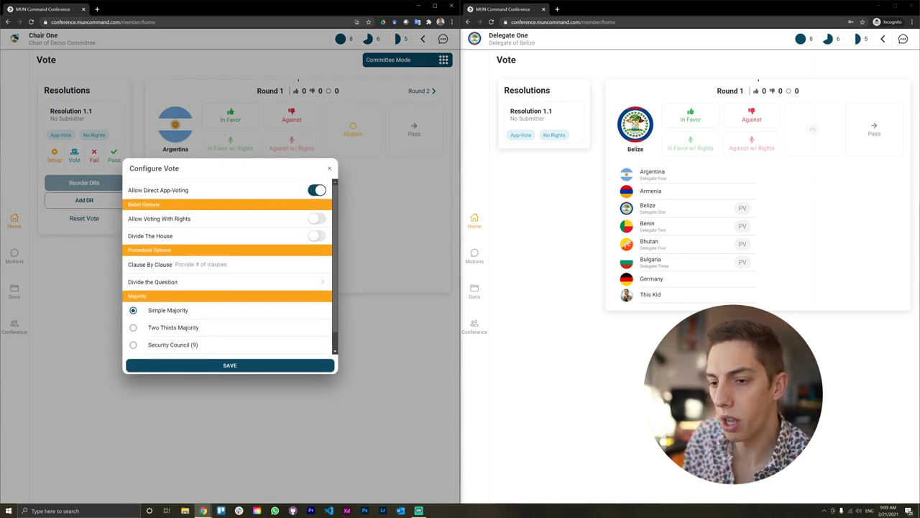
click(361, 206)
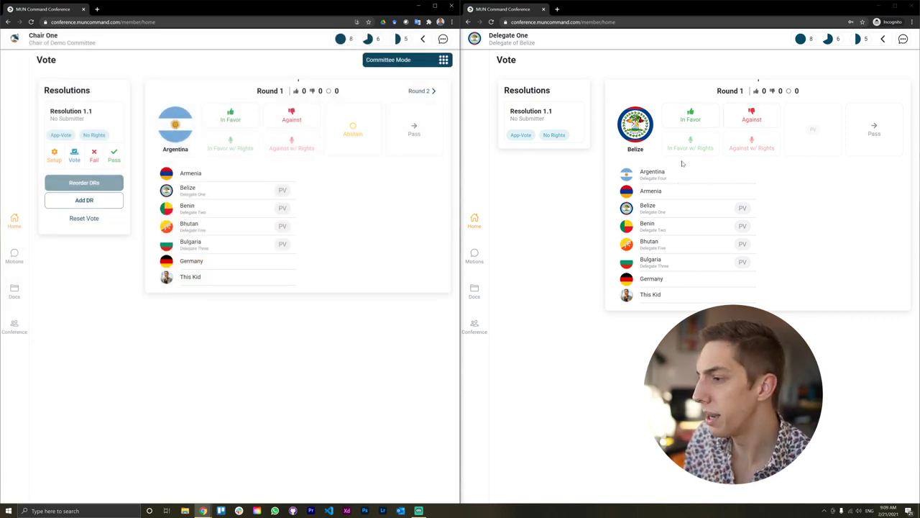
click(690, 116)
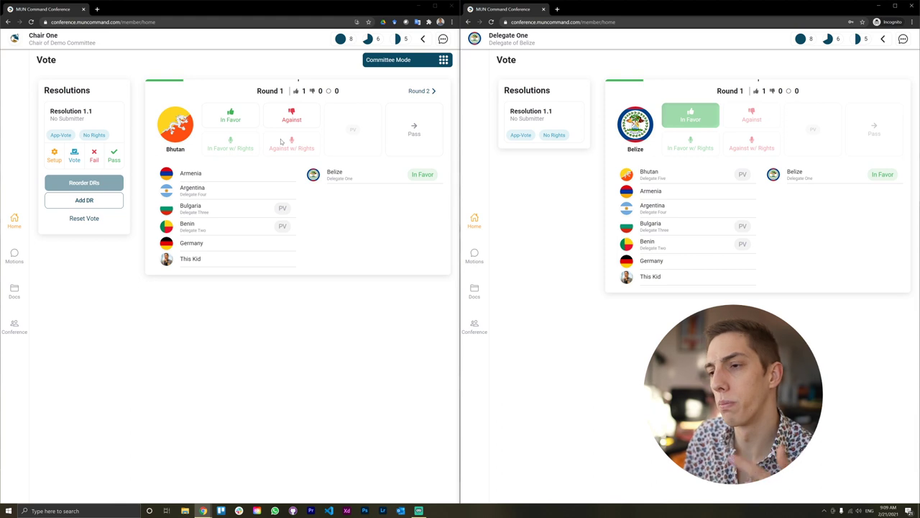
click(388, 61)
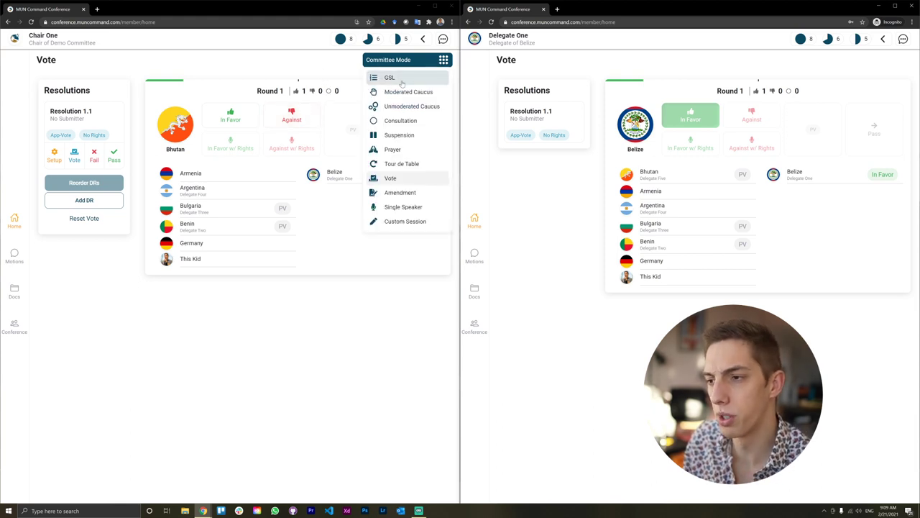
Return the committee to the General Speakers List and open both agenda and settings overviews
click(389, 77)
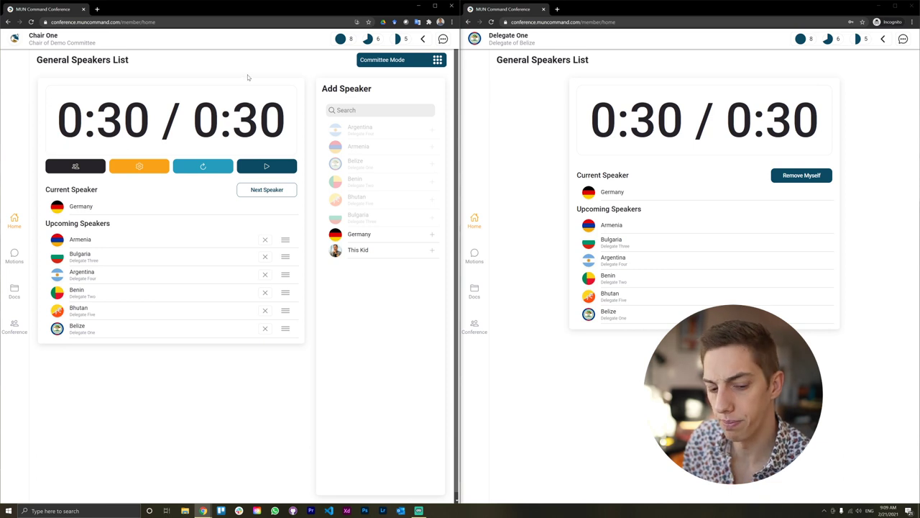
click(291, 46)
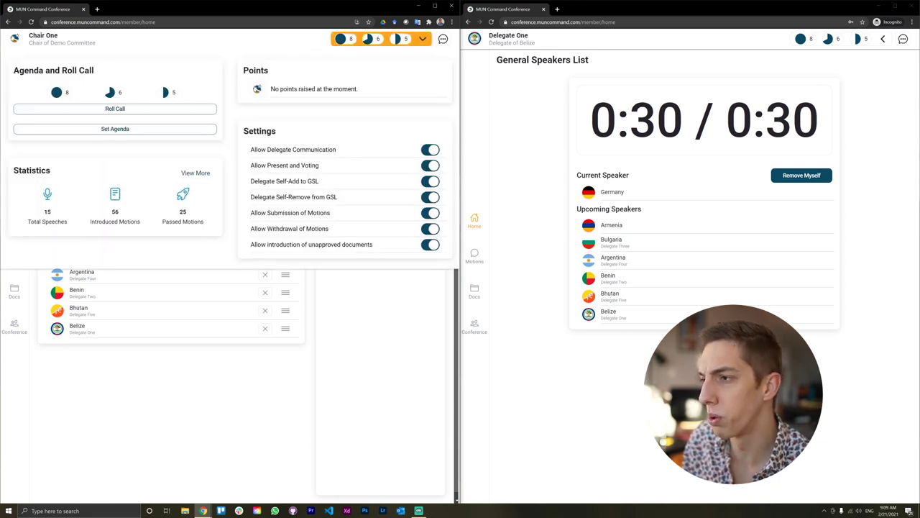
click(652, 46)
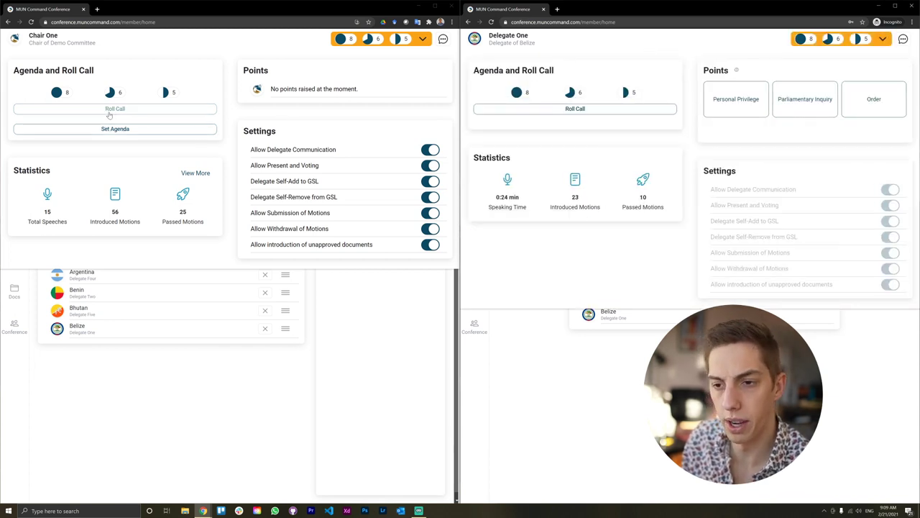
Mark Belize present and voting in the Roll Call and close it with DONE
click(110, 115)
scroll(284, 246, down, 2)
scroll(284, 246, up, 3)
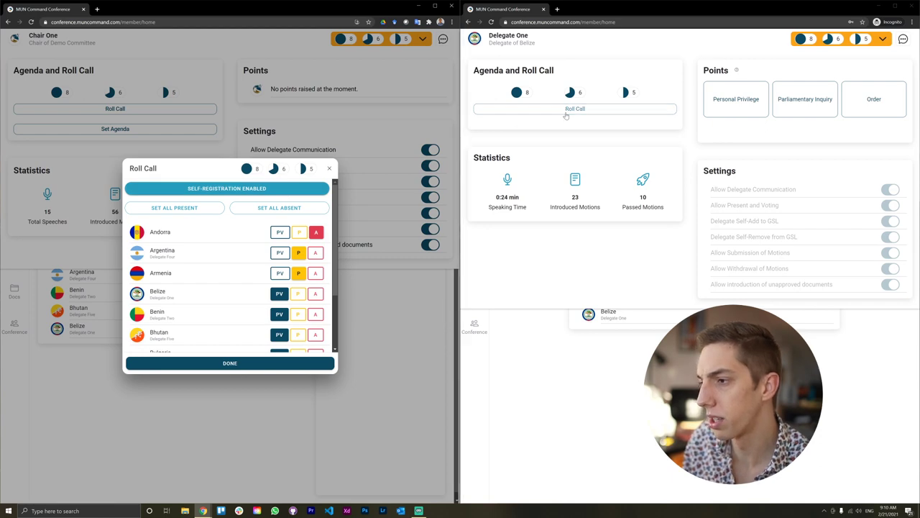
click(566, 111)
click(686, 210)
click(623, 212)
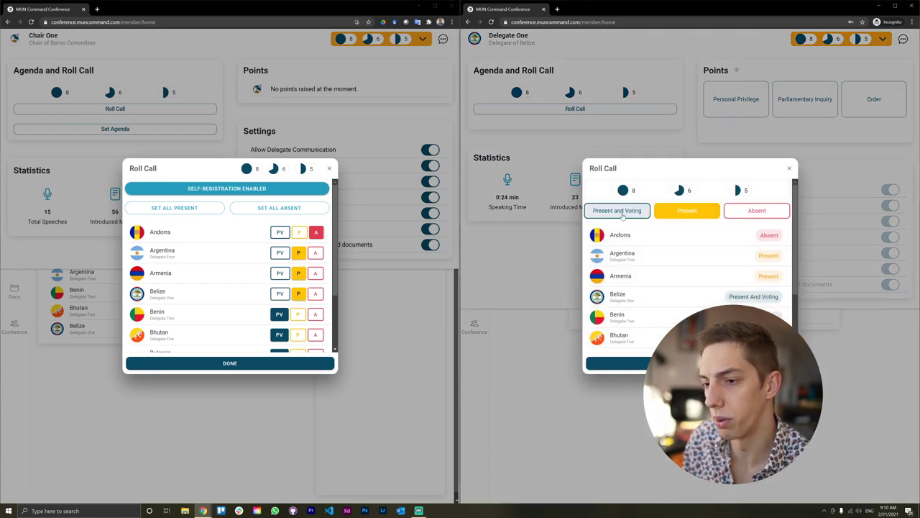
click(560, 204)
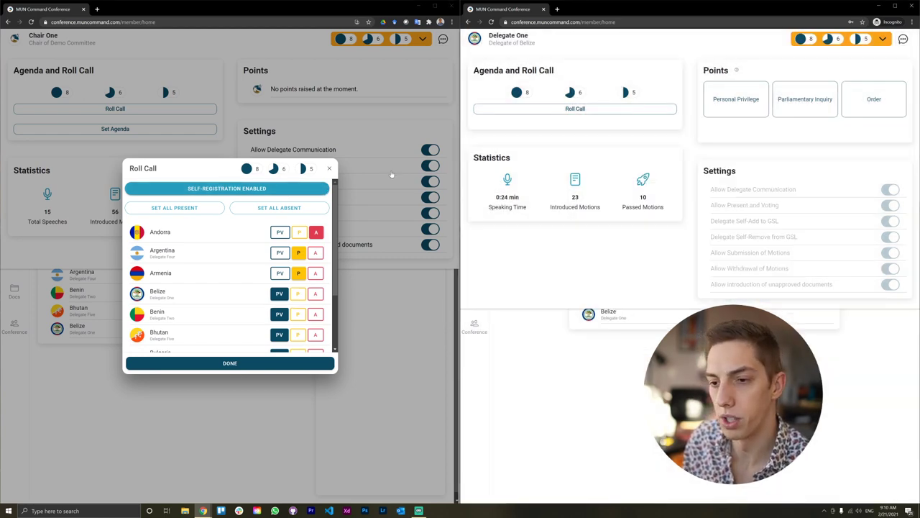
click(345, 181)
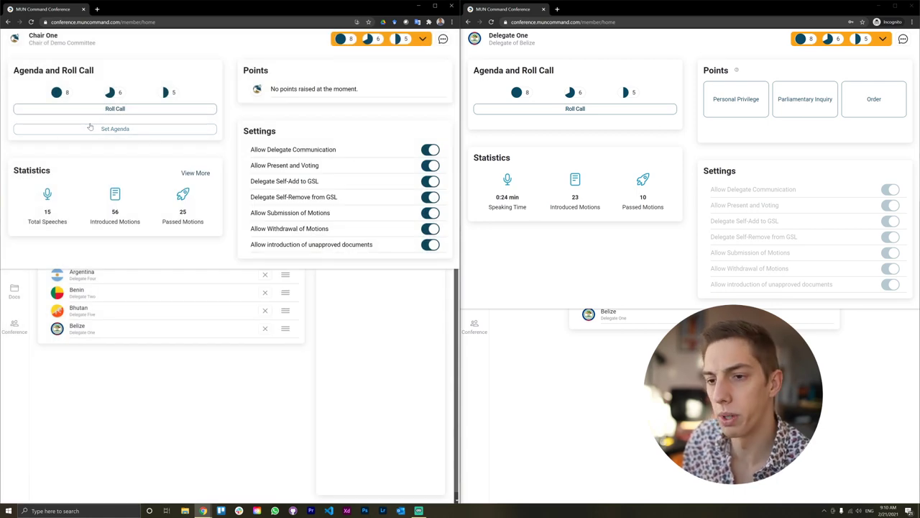
Set the agenda to 'Helllo World!' and raise a Personal Privilege point as Belize
click(103, 129)
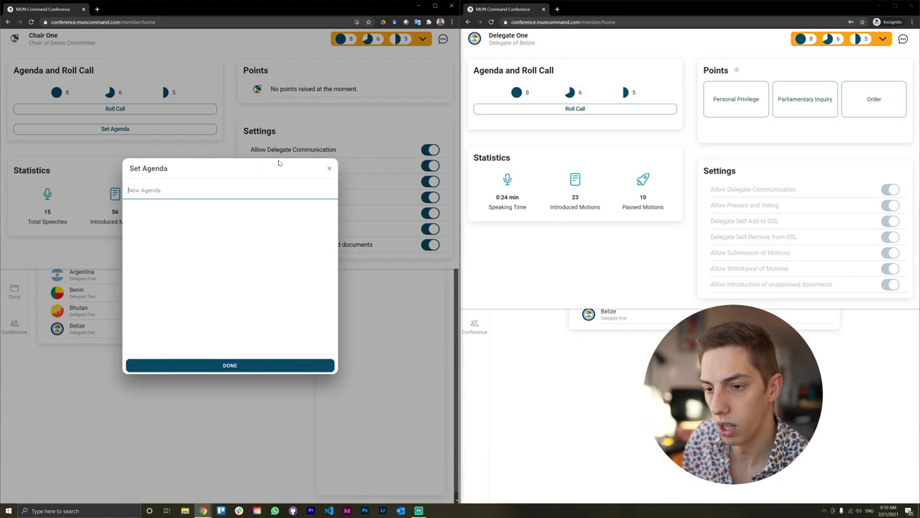
text(Helllo W)
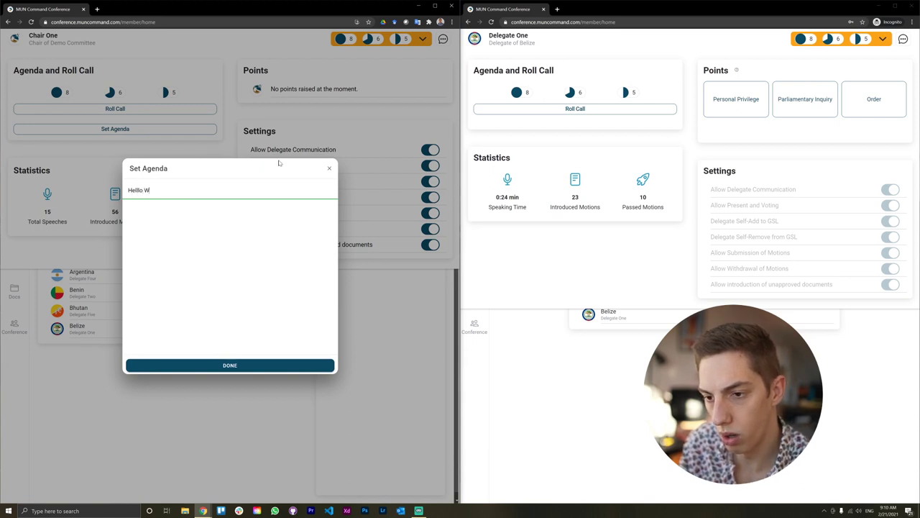
text(orld!)
key(Return)
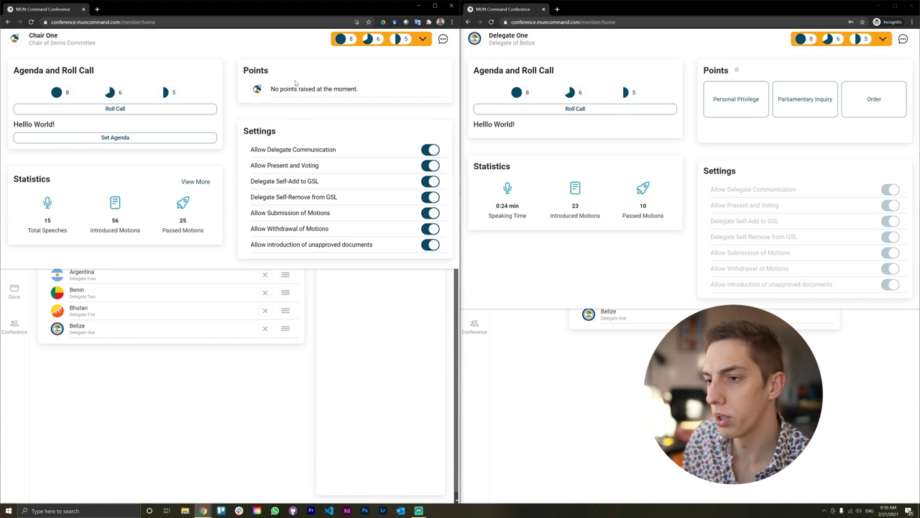
click(743, 103)
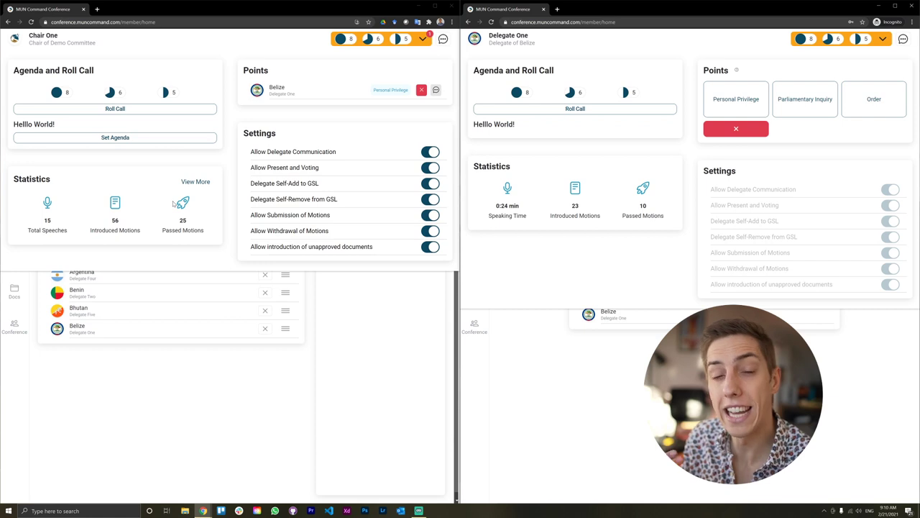
right_click(173, 203)
key(Escape)
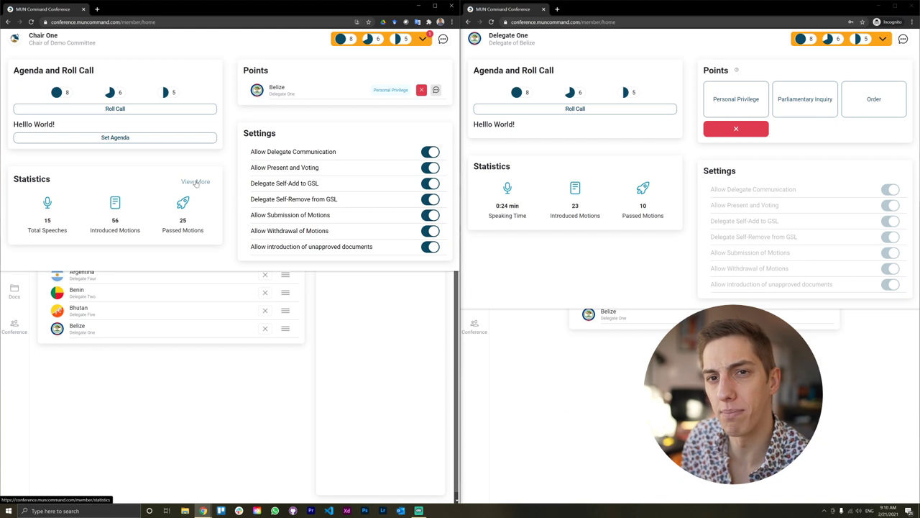
Open the Committee Statistics page and highlight the committee average speaking time
click(192, 184)
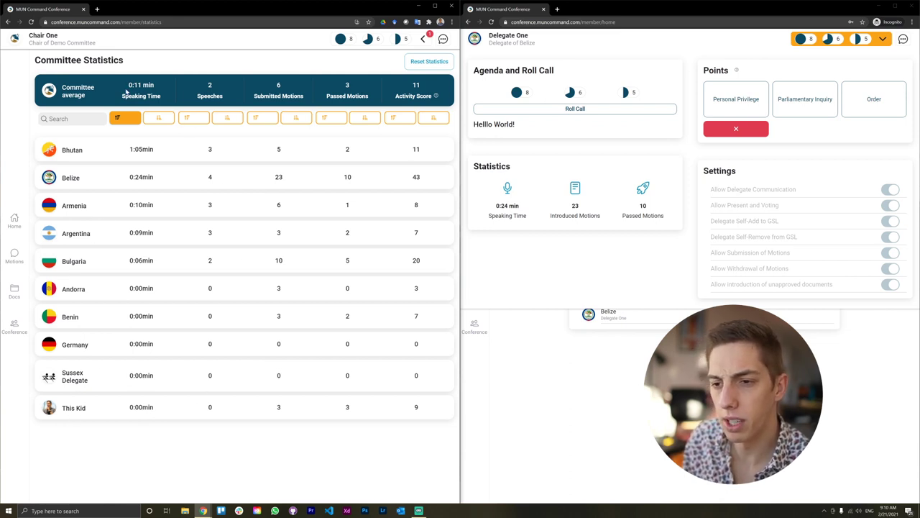
drag(134, 84, 144, 95)
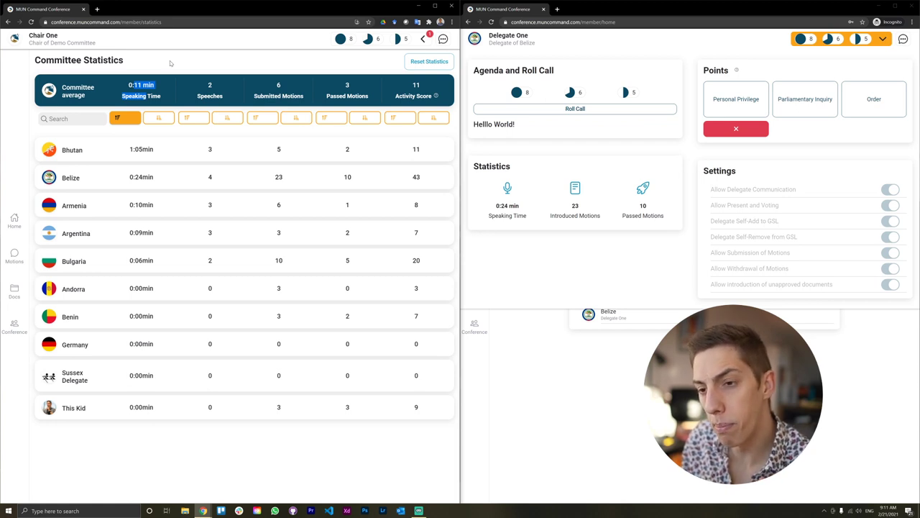
click(170, 63)
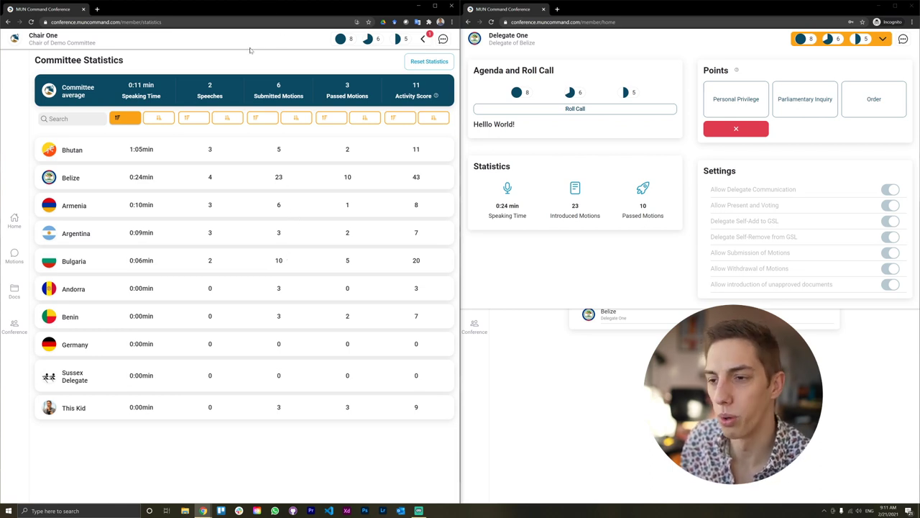
Return the chair to the General Speakers List home and show its chat conversations
click(14, 220)
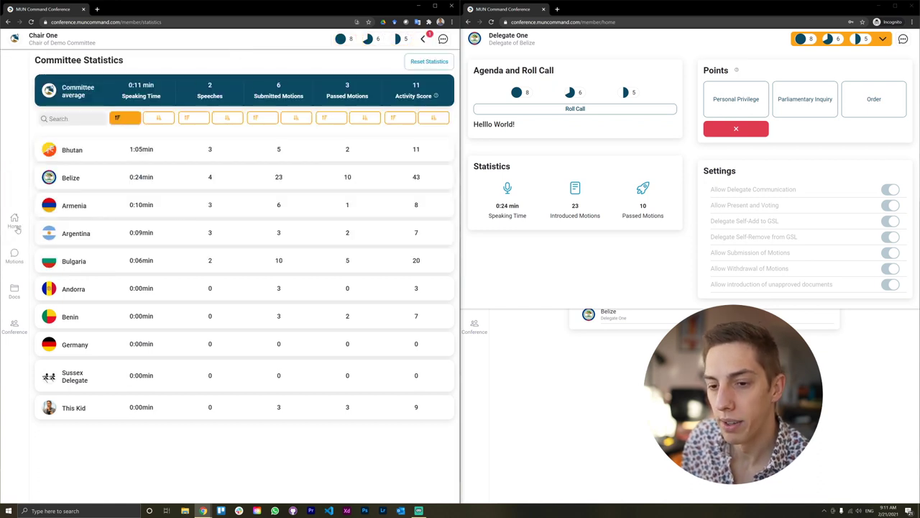
click(15, 222)
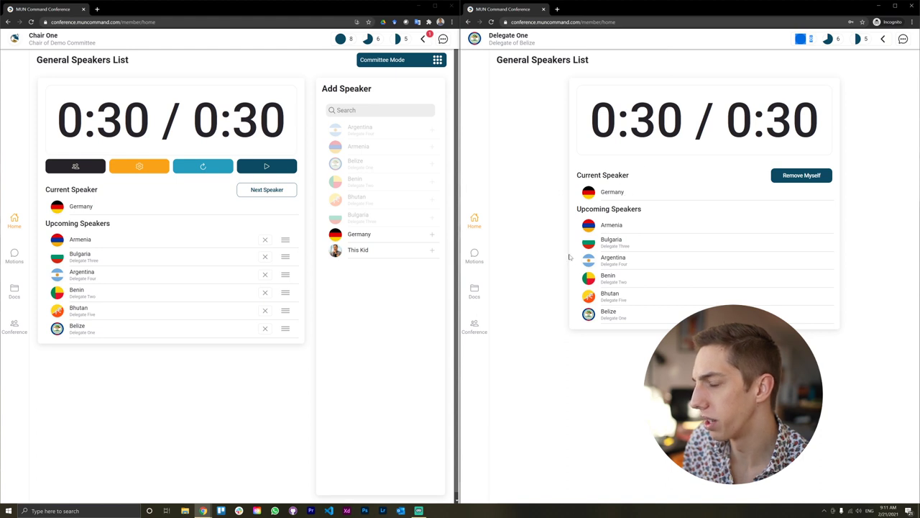
click(442, 40)
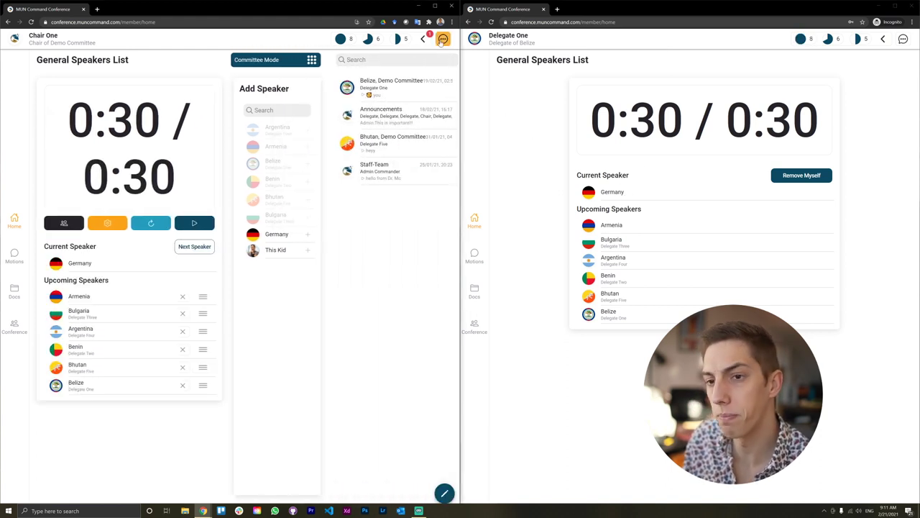
Send 'Hey there u are amaziiiing! Bro!' from the chair to Belize
click(905, 40)
click(904, 40)
click(396, 85)
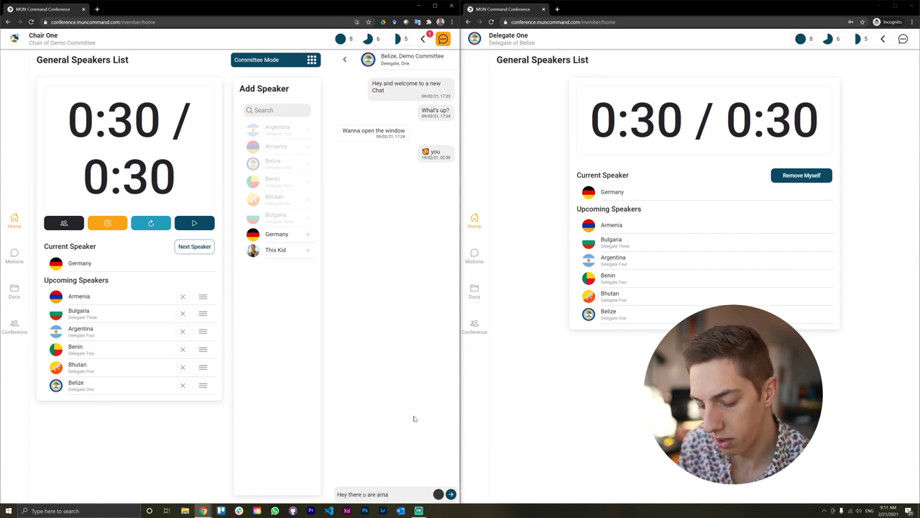
text(iing! B)
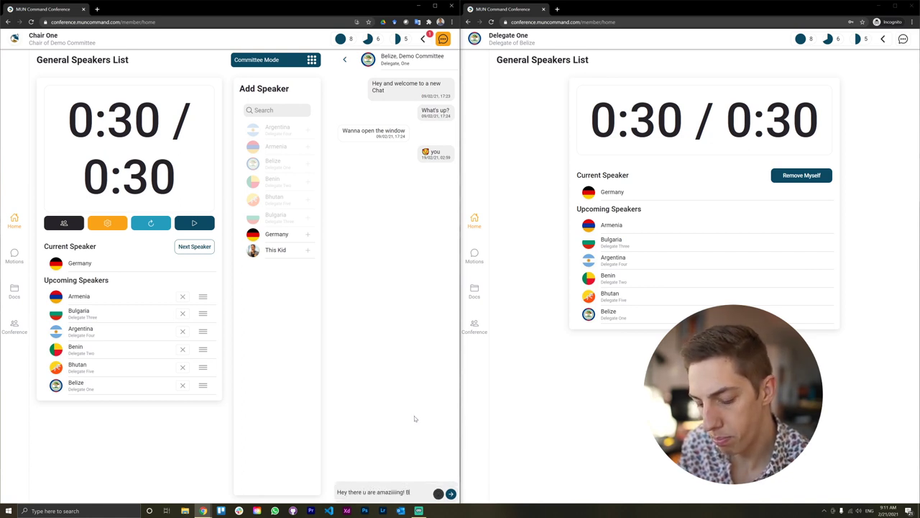
text(ro!)
key(Return)
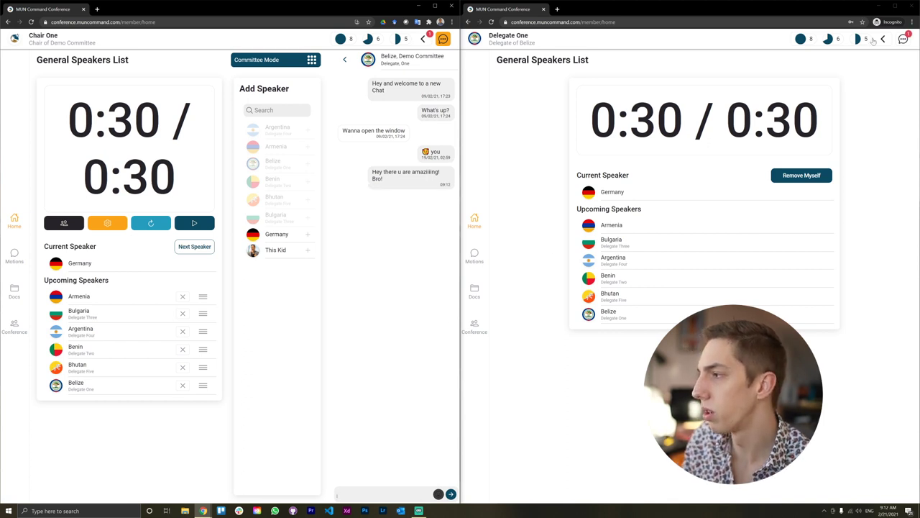
View the Chair conversation as Belize, then close both chat panels
click(902, 40)
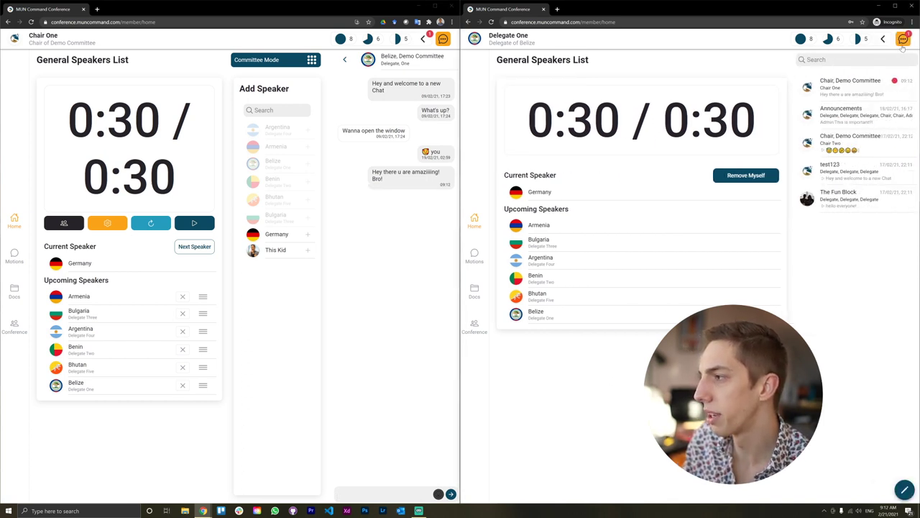
click(867, 82)
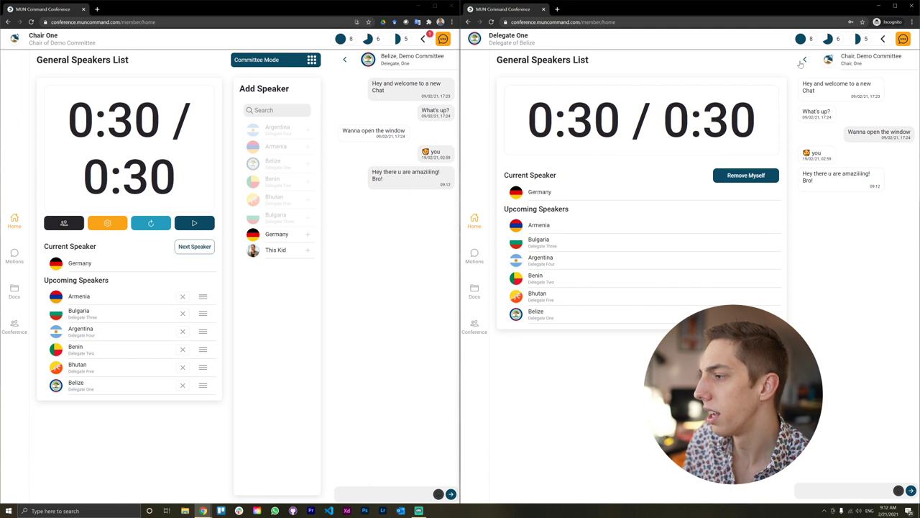
click(902, 40)
click(443, 39)
Show the Motions page in both chair and delegate windows, highlighting Belize's 12:00 unmoderated caucus
click(14, 255)
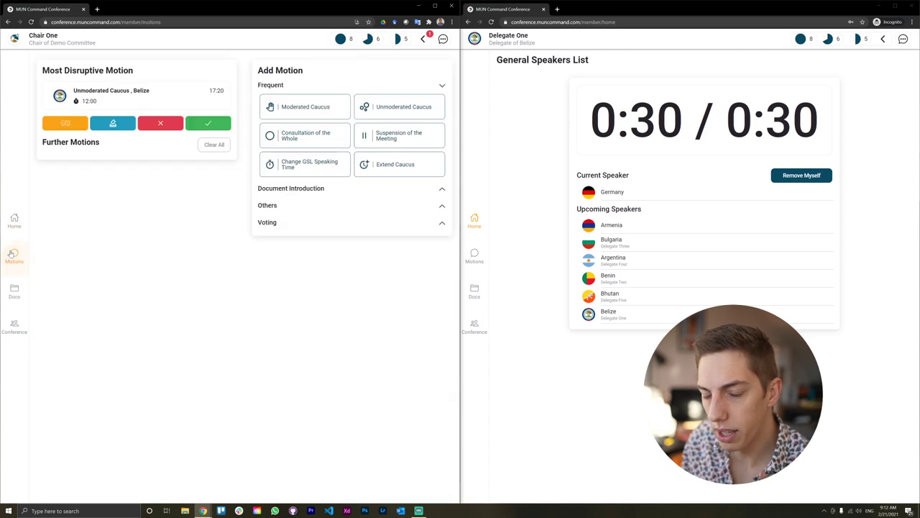
click(14, 221)
click(15, 255)
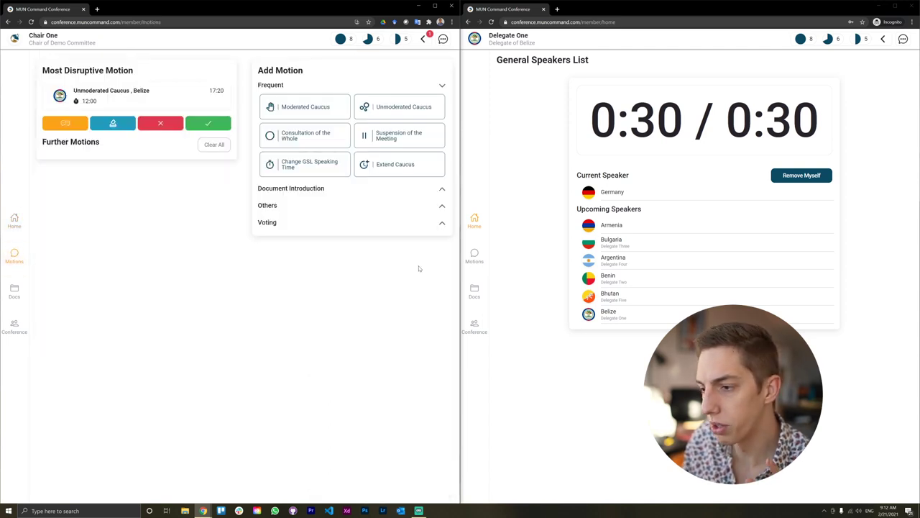
click(474, 253)
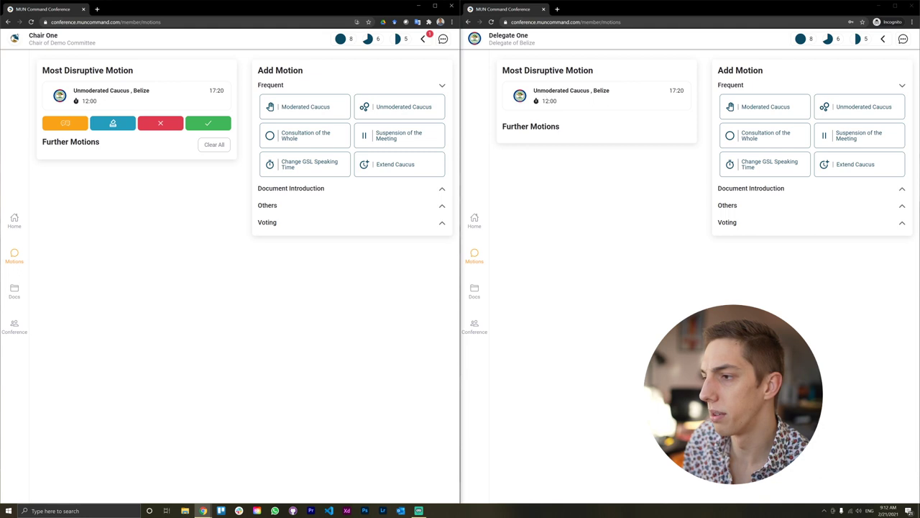
drag(464, 92, 607, 108)
click(575, 104)
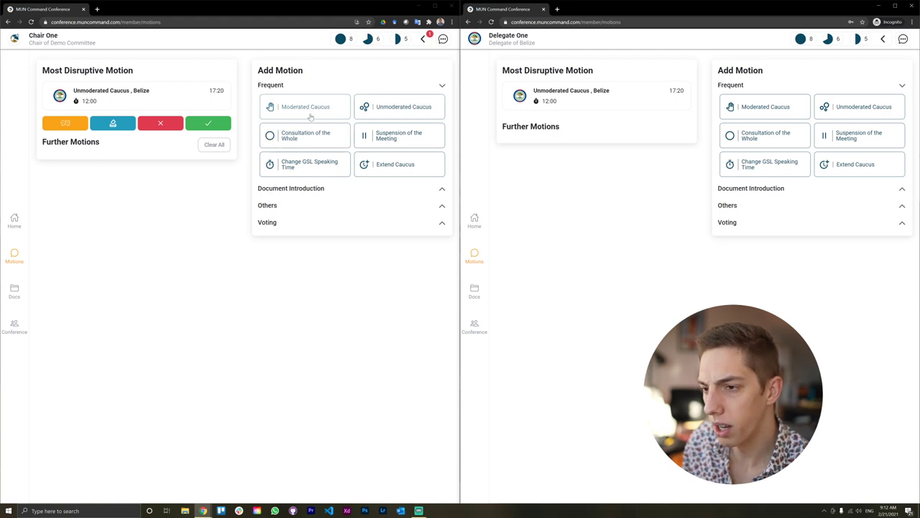
Start a new unmoderated caucus motion with a 15-minute duration
click(366, 115)
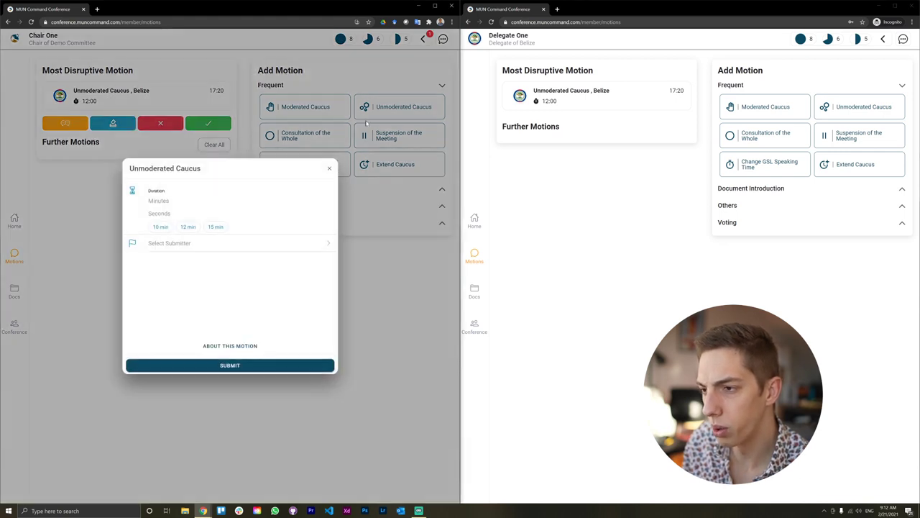
click(217, 227)
click(247, 242)
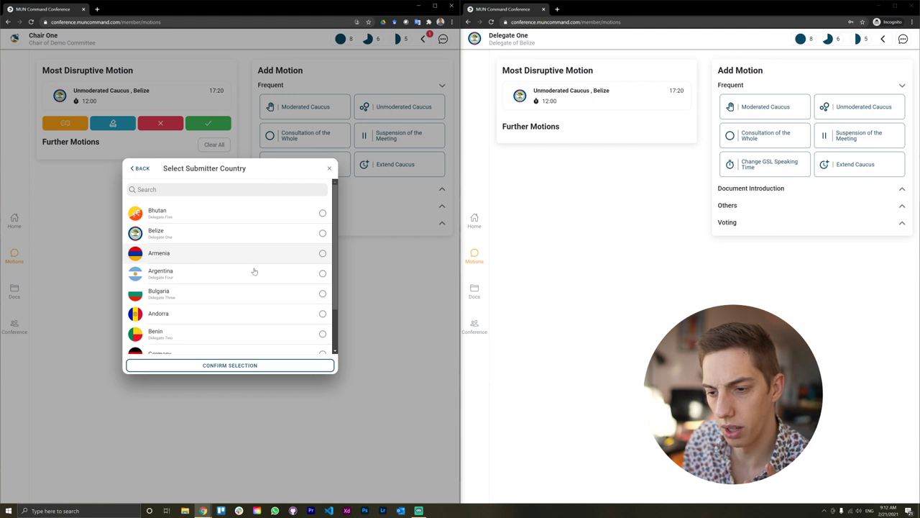
click(133, 170)
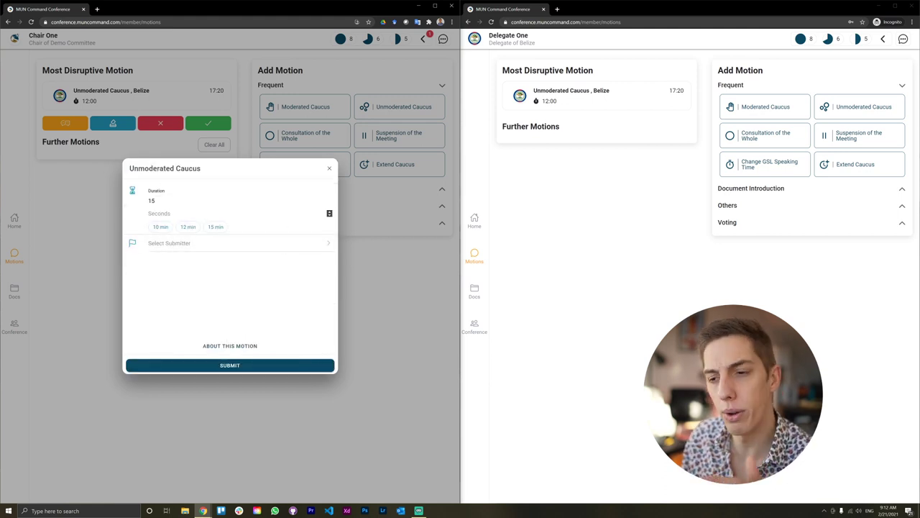
Choose Benin as the submitter and submit the 15:00 unmoderated caucus motion
click(254, 242)
scroll(255, 251, down, 3)
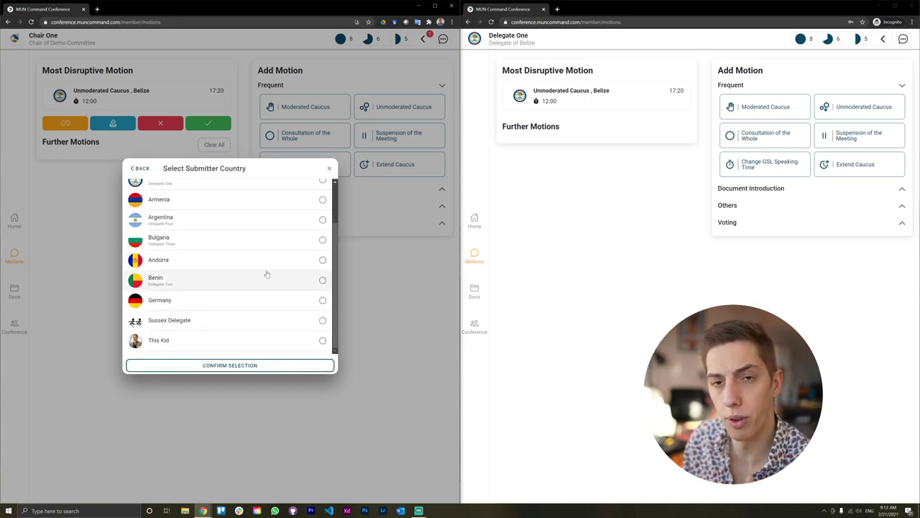
scroll(266, 274, up, 3)
scroll(265, 213, down, 3)
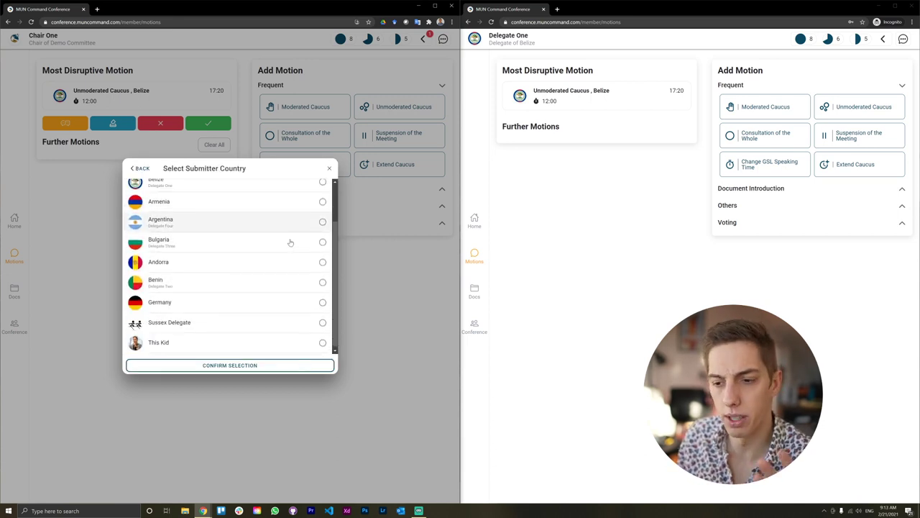
click(243, 279)
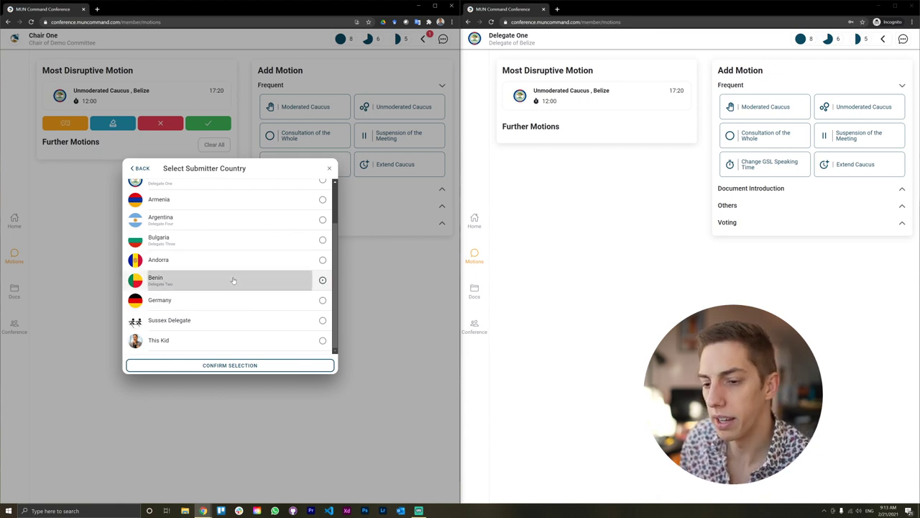
click(245, 367)
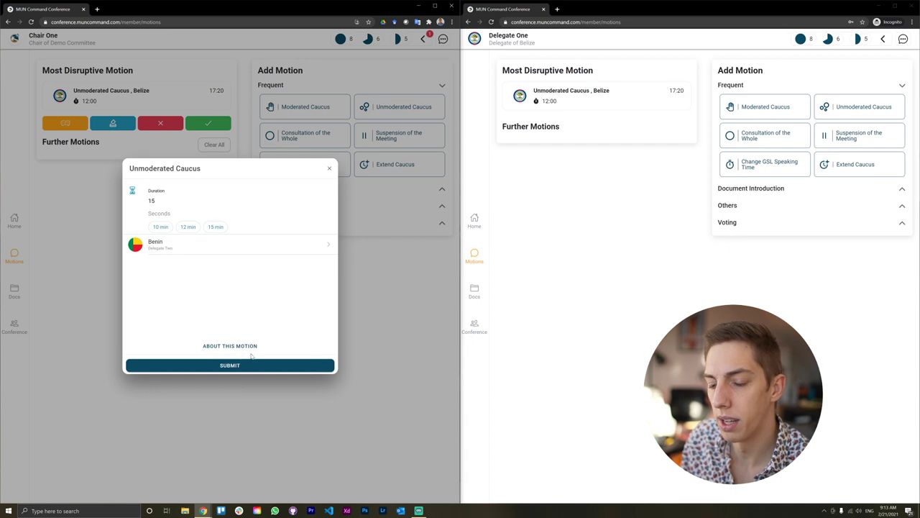
click(263, 365)
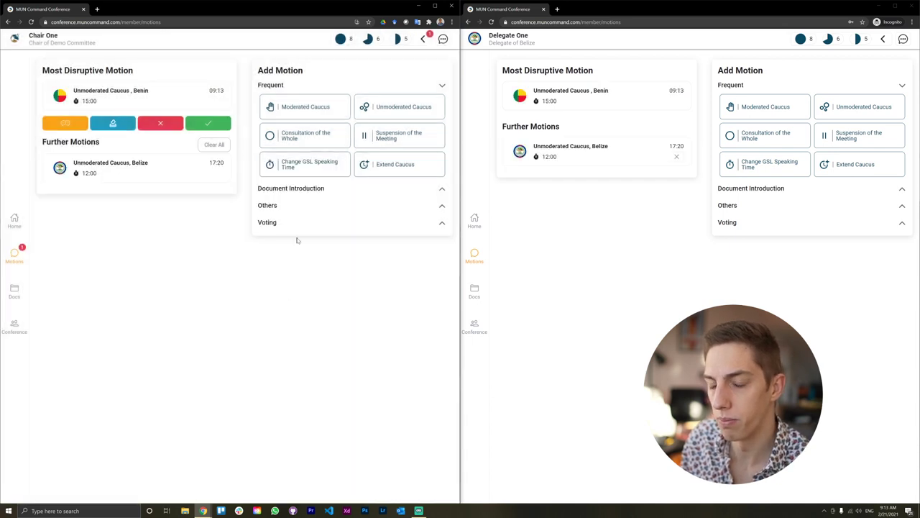